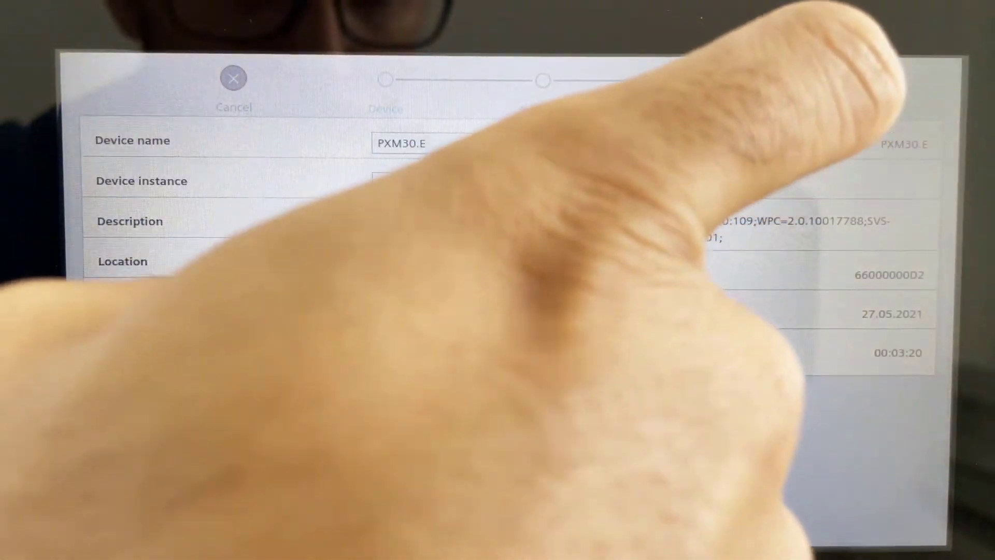
# Step: On the network settings step, switch IPv4 configuration to Manual
pyautogui.click(801, 80)
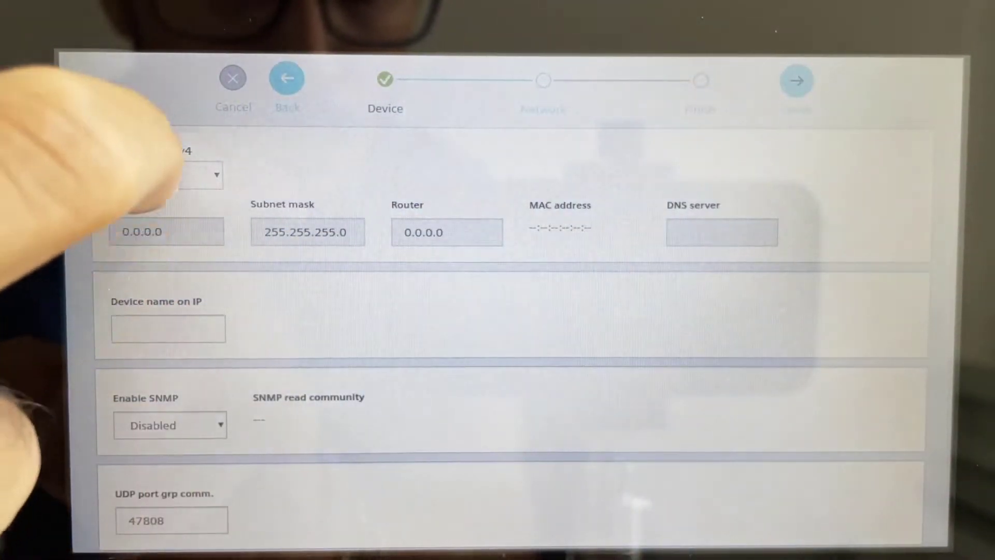
pyautogui.click(165, 174)
pyautogui.click(389, 180)
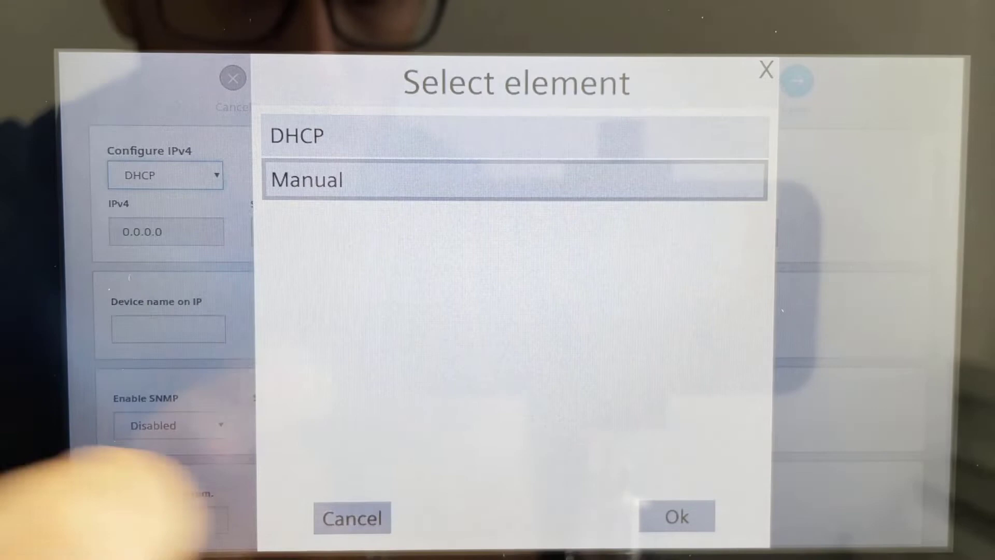
pyautogui.click(676, 517)
# Step: Enter IPv4 address 192.168.10.30 and advance to the wizard's Finish screen
pyautogui.click(166, 232)
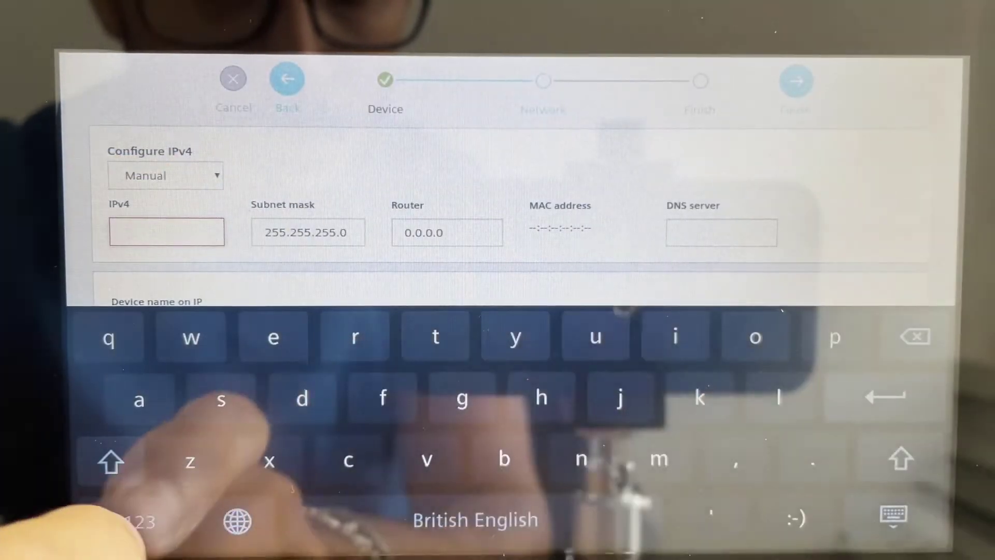
pyautogui.click(138, 518)
pyautogui.write('192.168.10.')
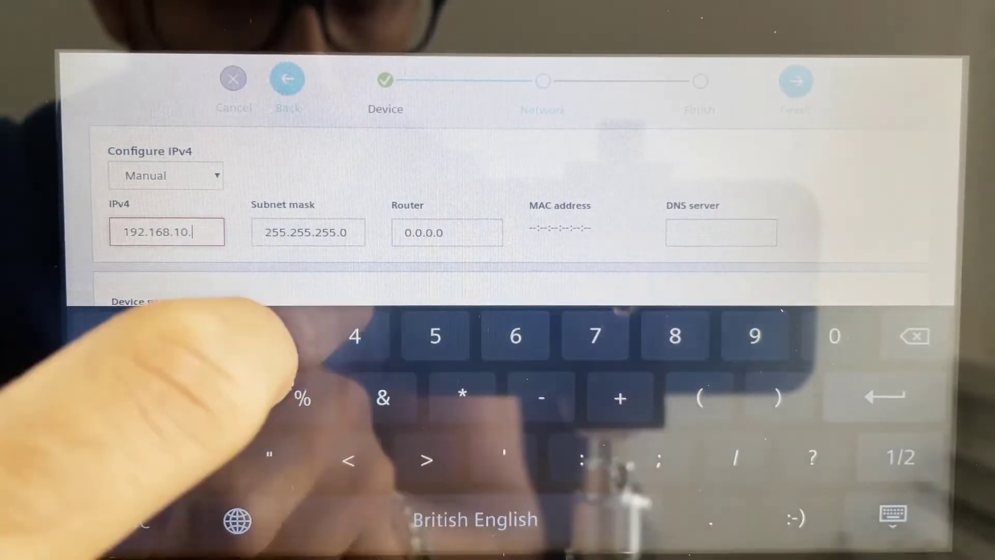
pyautogui.write('30')
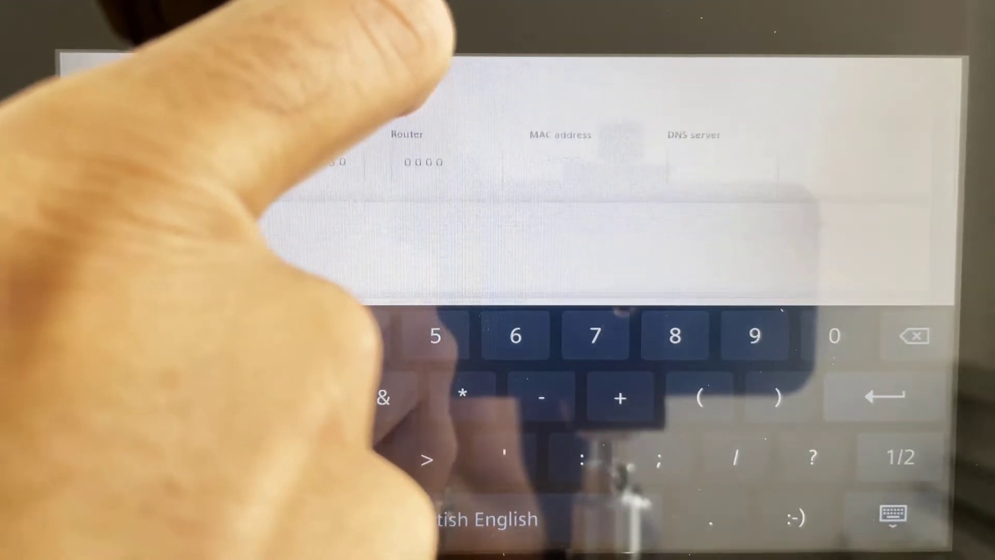
pyautogui.moveTo(311, 257); pyautogui.dragTo(311, 117)
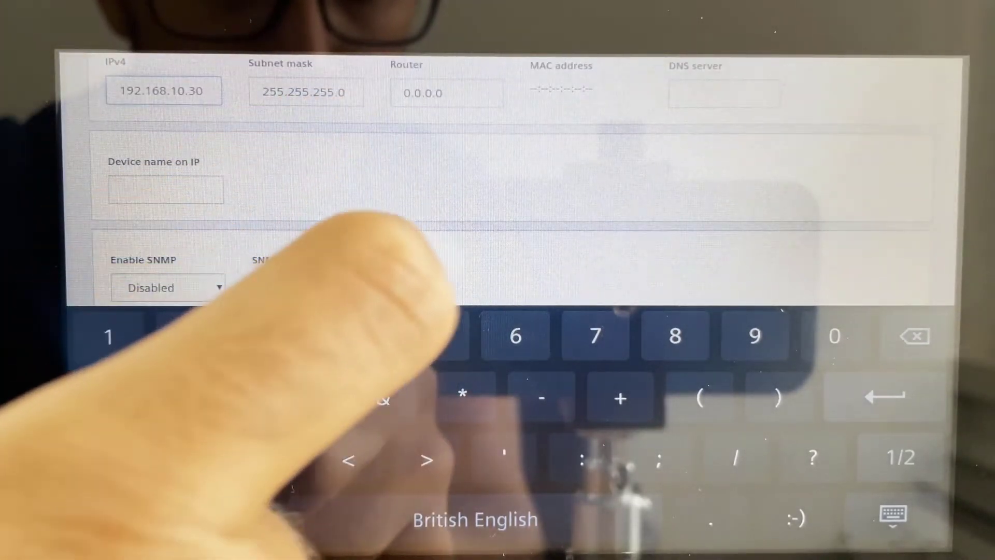
pyautogui.moveTo(349, 256); pyautogui.dragTo(350, 118)
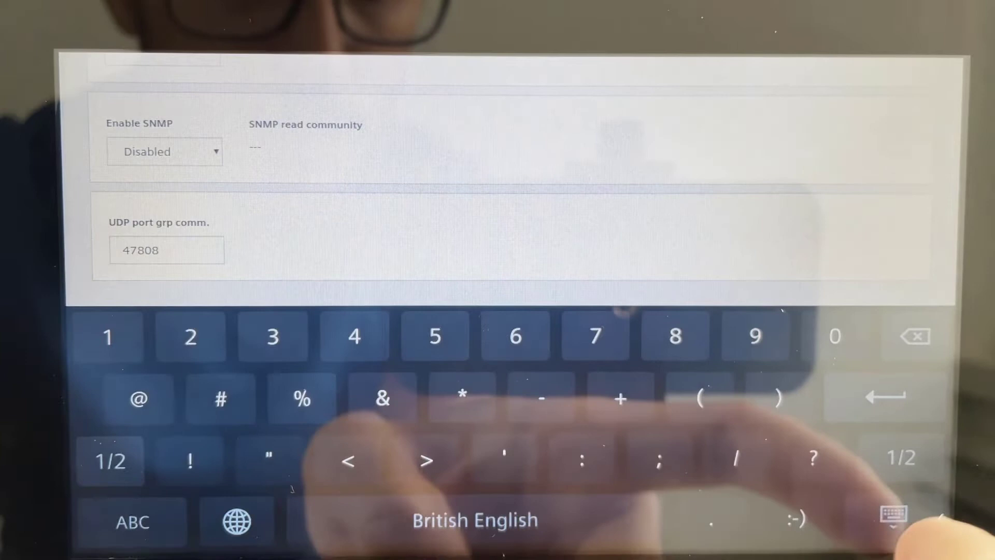
pyautogui.click(894, 516)
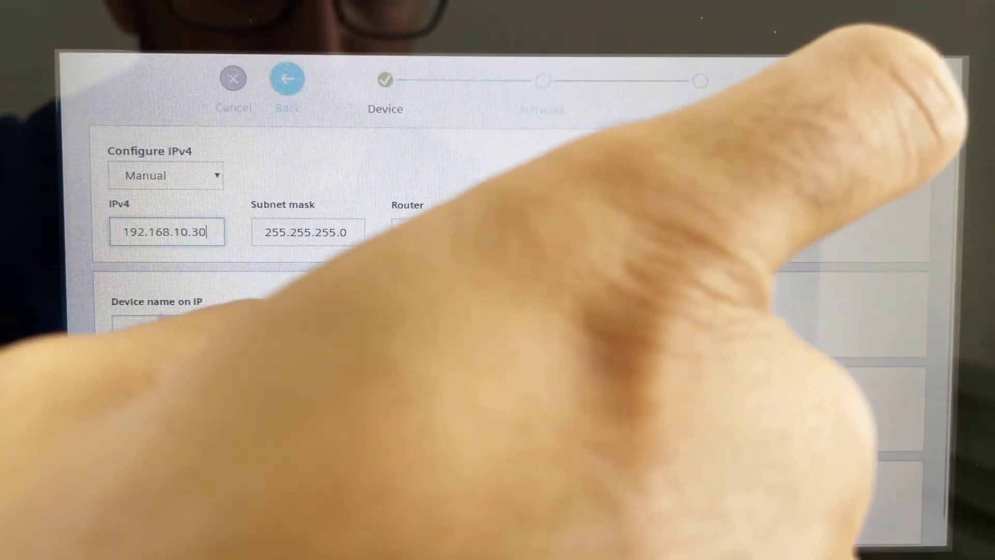
pyautogui.click(795, 70)
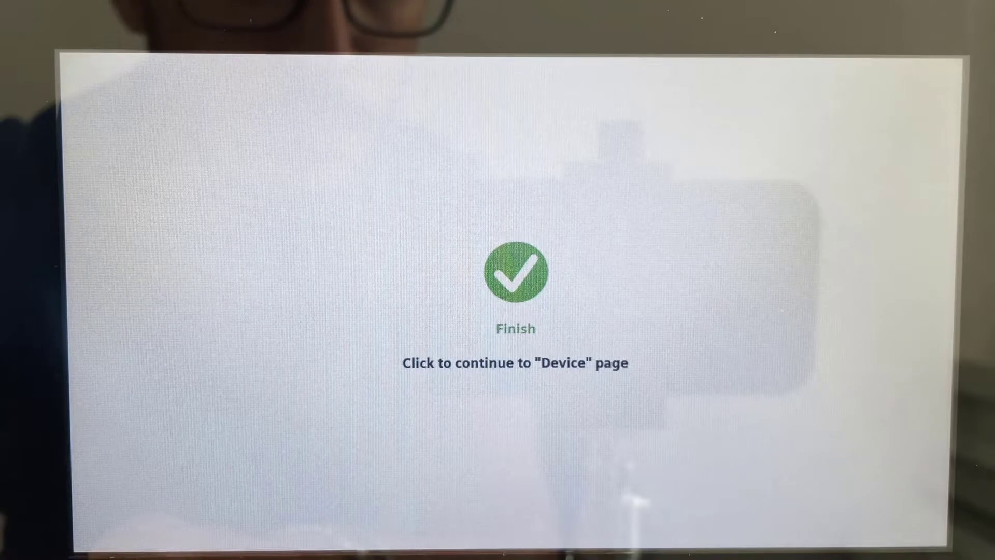
# Step: Confirm the Finish checkmark to proceed to the Device page
pyautogui.click(515, 272)
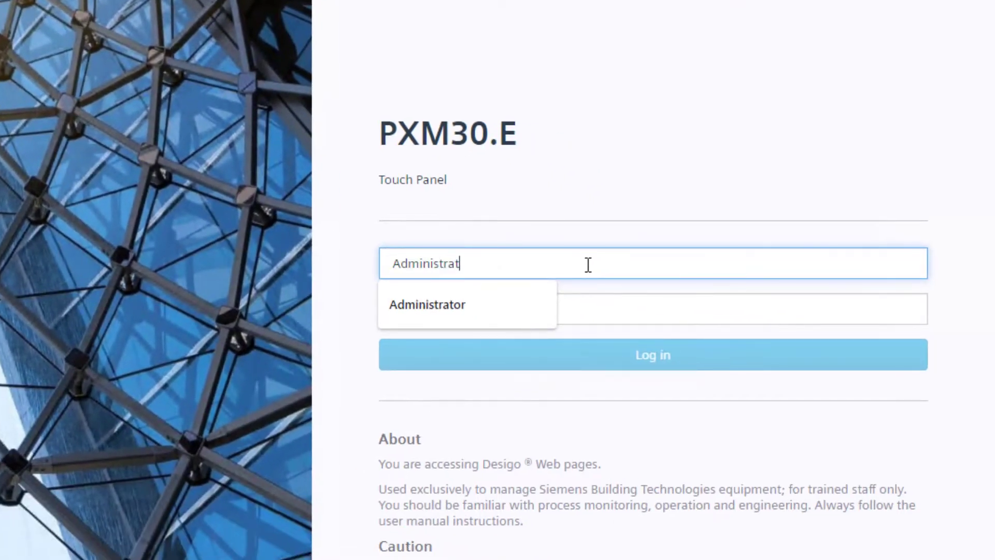
# Step: Log in as Administrator and list the Device > Infrastructure objects in Object view
pyautogui.press('Tab')
pyautogui.write('a')
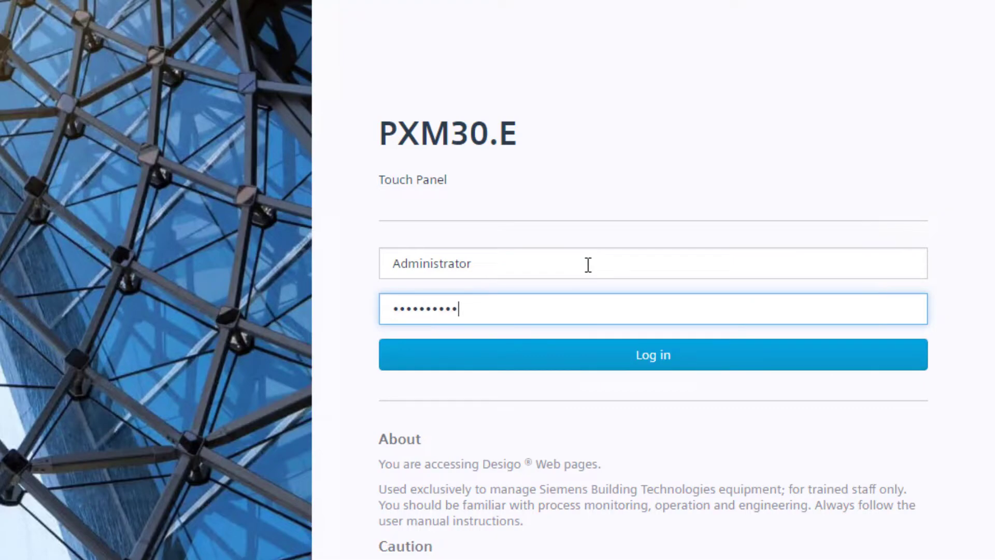
pyautogui.write('a')
pyautogui.press('Return')
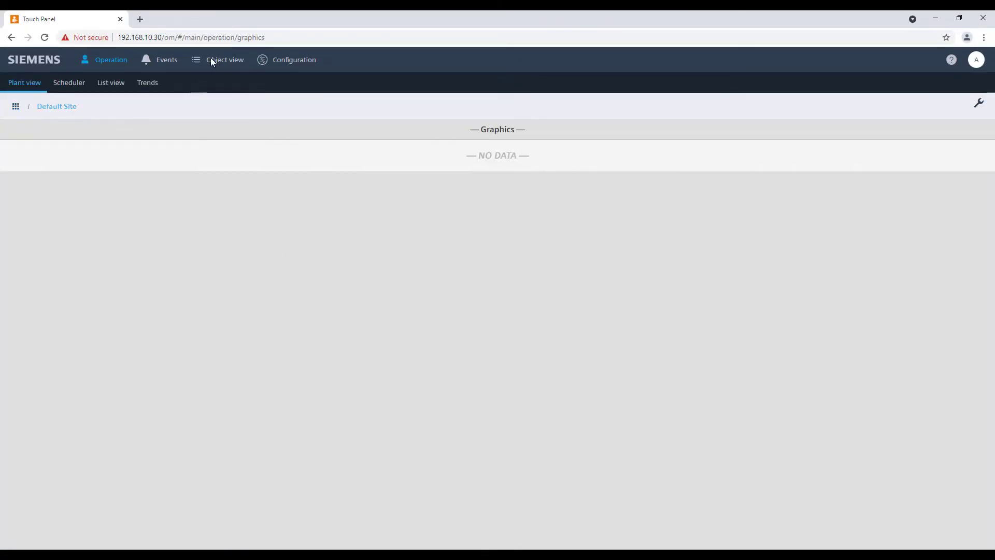
pyautogui.click(225, 59)
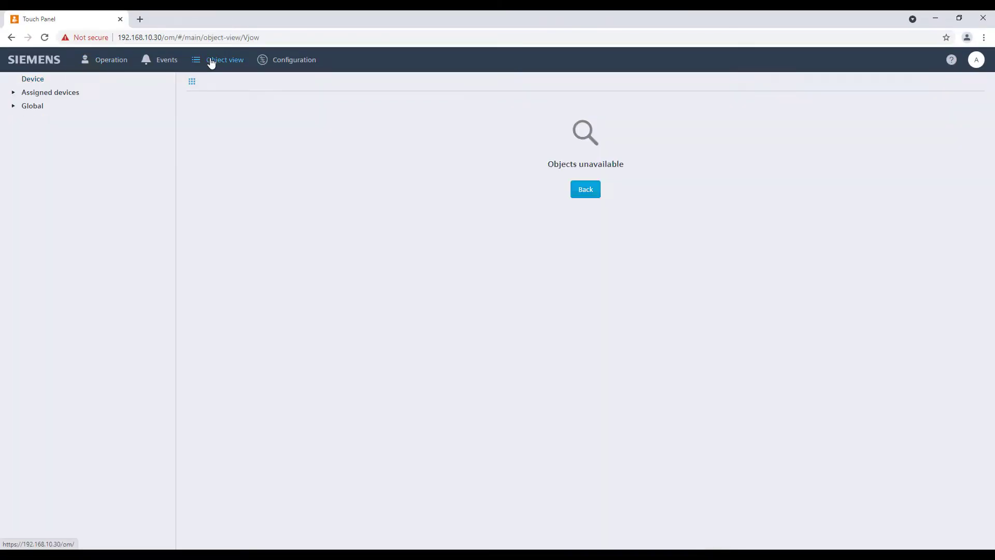
pyautogui.click(32, 79)
pyautogui.click(291, 152)
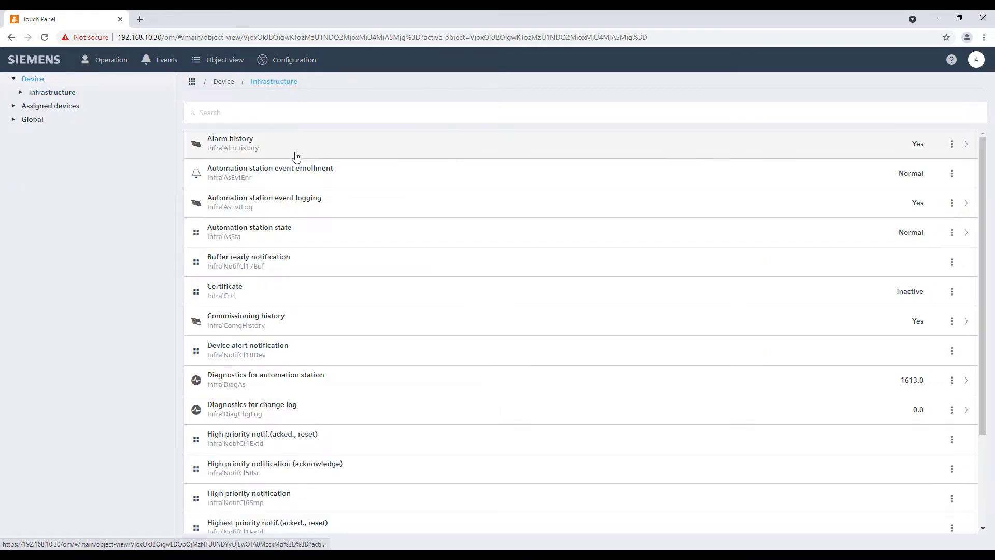
pyautogui.scroll(-5, 311, 203)
pyautogui.scroll(-5, 327, 225)
pyautogui.scroll(-3, 389, 388)
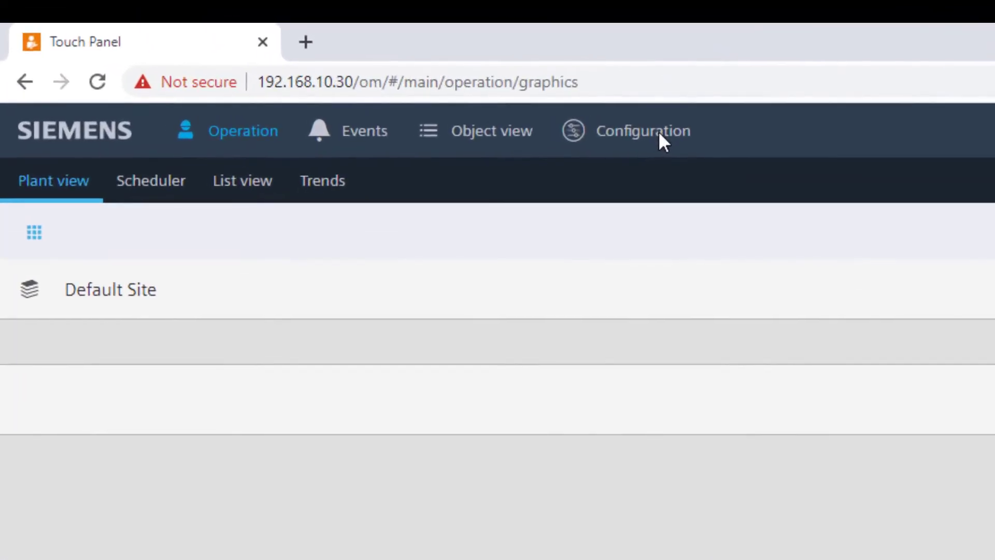
# Step: Start a new user under Configuration > Users with Administrators role and English language
pyautogui.click(659, 131)
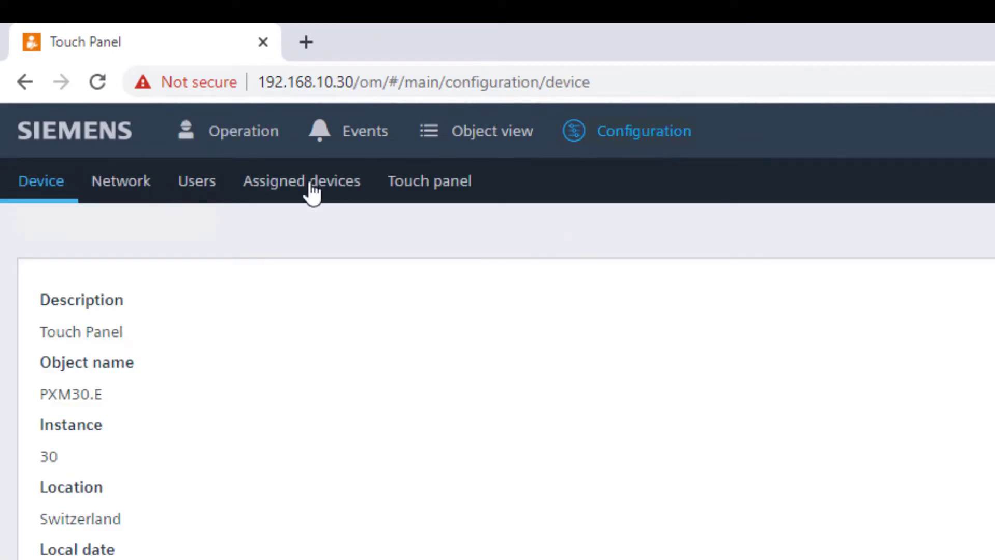
pyautogui.click(196, 181)
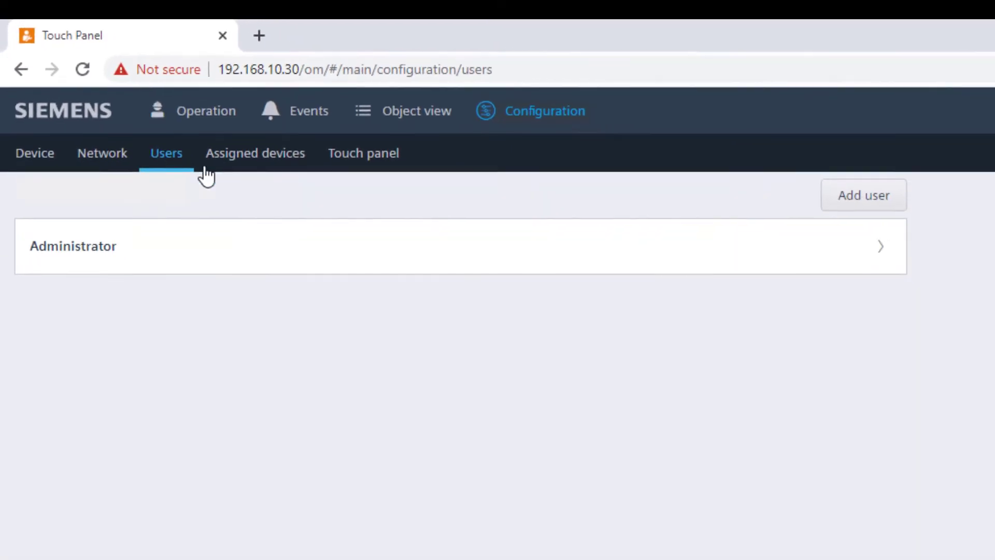
pyautogui.click(849, 191)
pyautogui.write('CustomerAdmin')
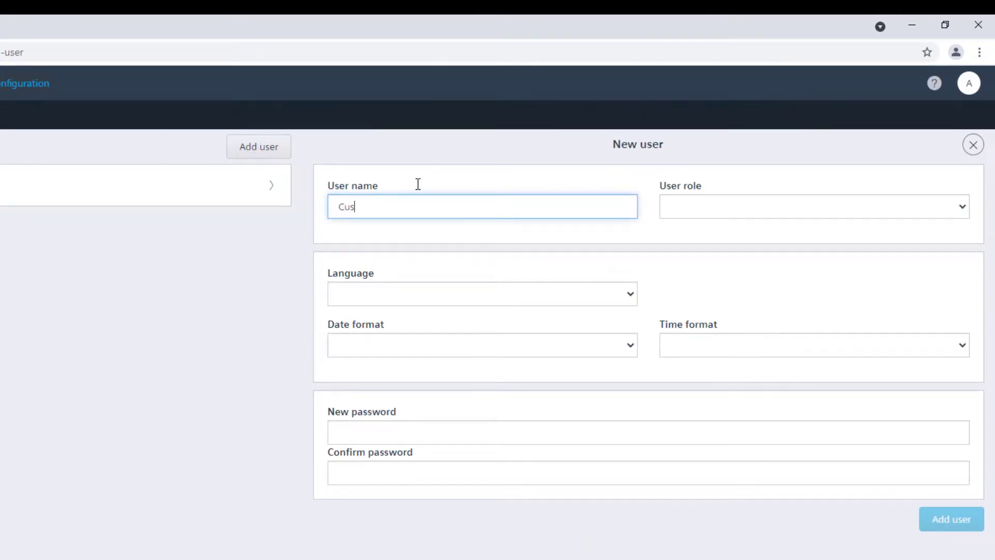
pyautogui.click(813, 206)
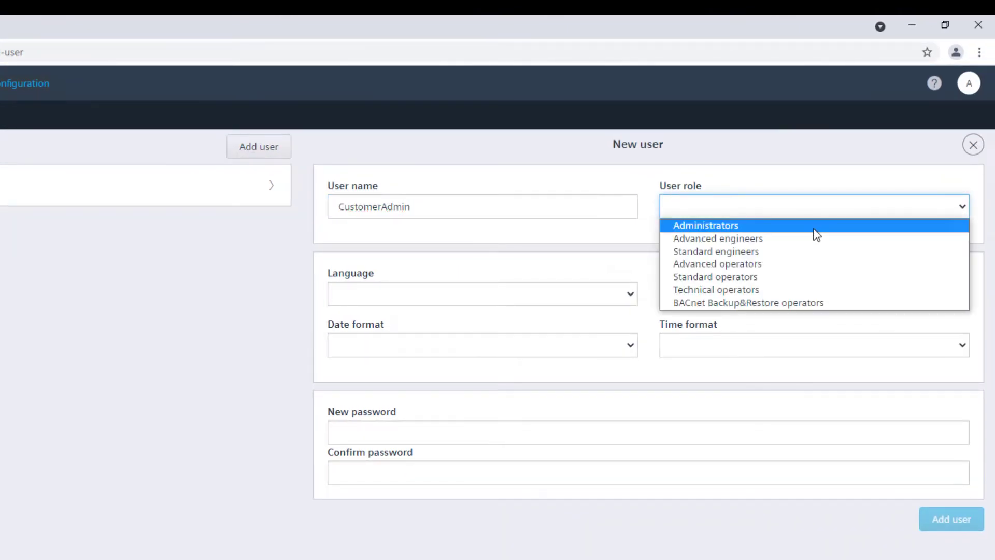
pyautogui.click(630, 294)
pyautogui.click(482, 310)
# Step: Set DD.MM.YYYY dates, 24h time and the password, then save user CustomerAdmin
pyautogui.click(553, 344)
pyautogui.click(527, 366)
pyautogui.click(814, 344)
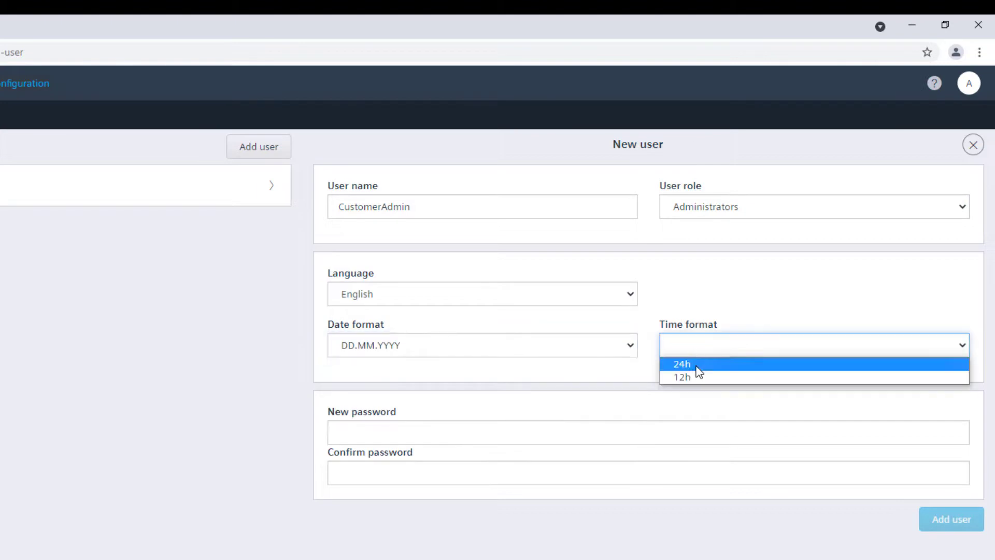
pyautogui.click(684, 364)
pyautogui.click(446, 432)
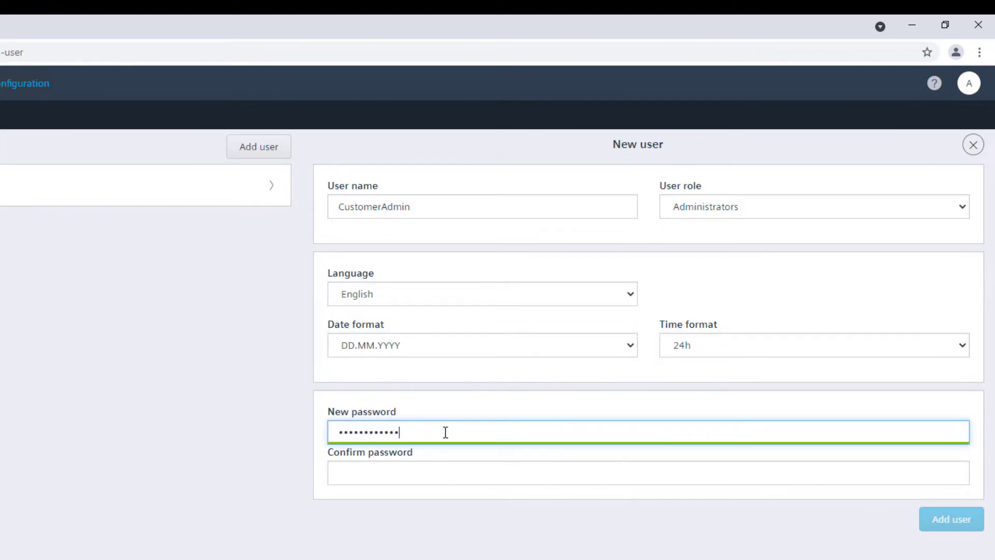
pyautogui.press('Tab')
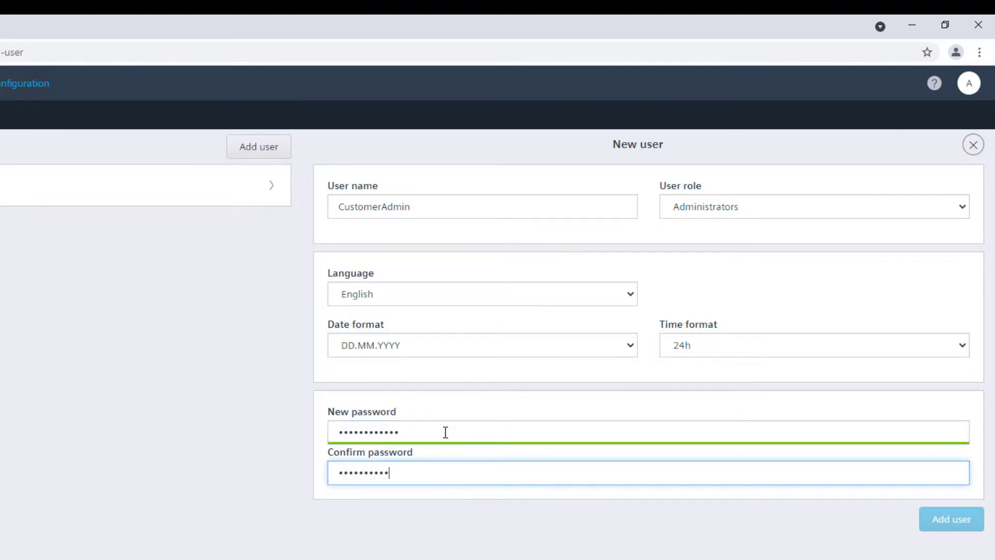
pyautogui.click(950, 519)
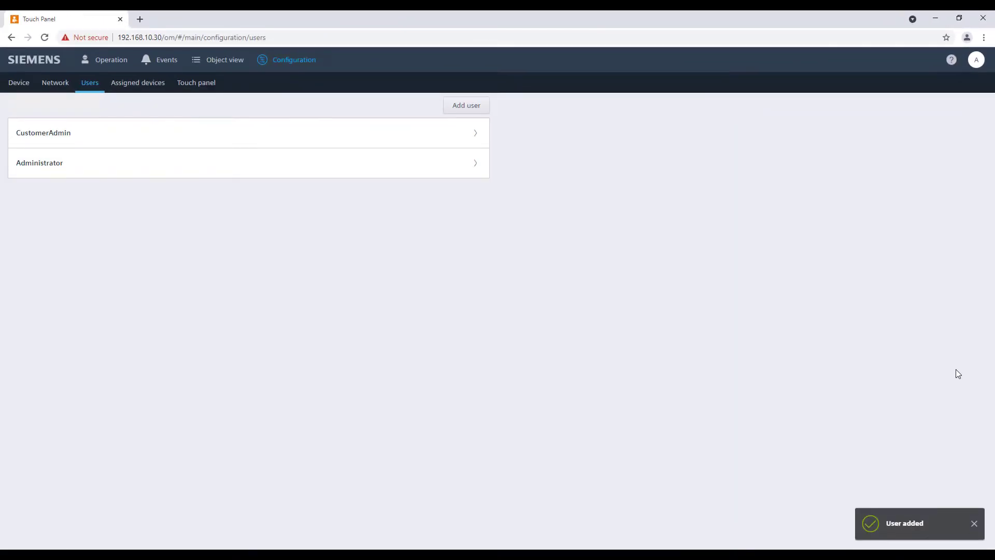
# Step: Run Discover under Assigned devices and assign Automation station 10 to the panel
pyautogui.click(19, 83)
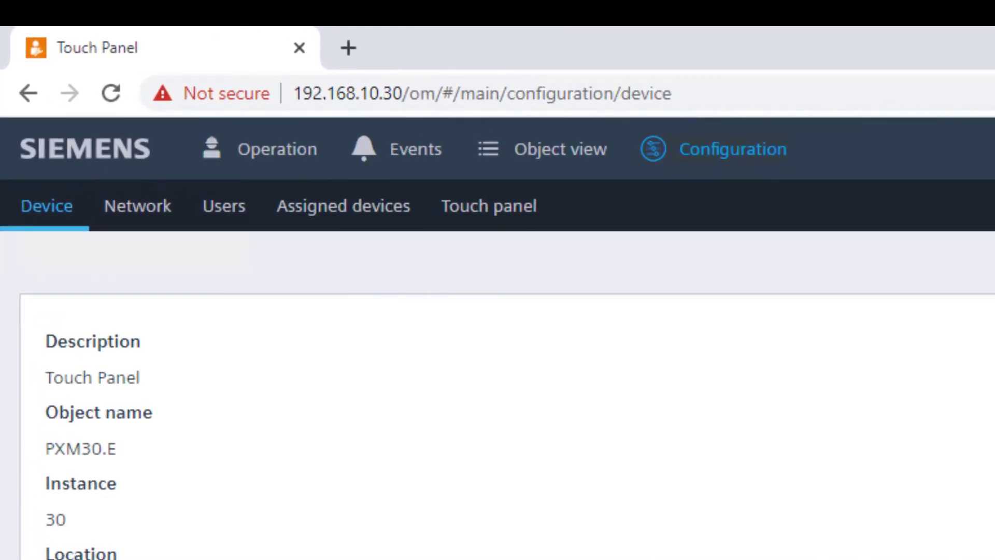
pyautogui.click(376, 224)
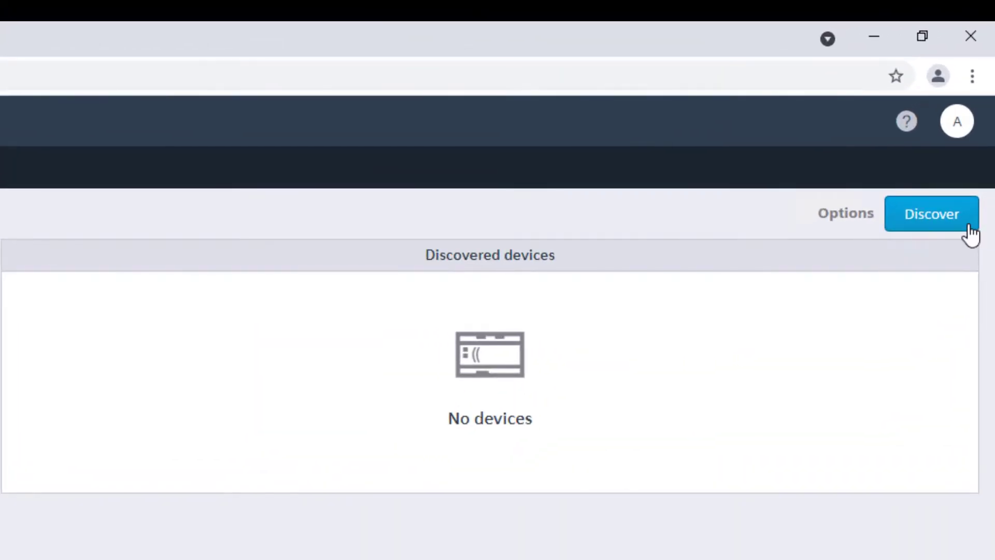
pyautogui.click(964, 225)
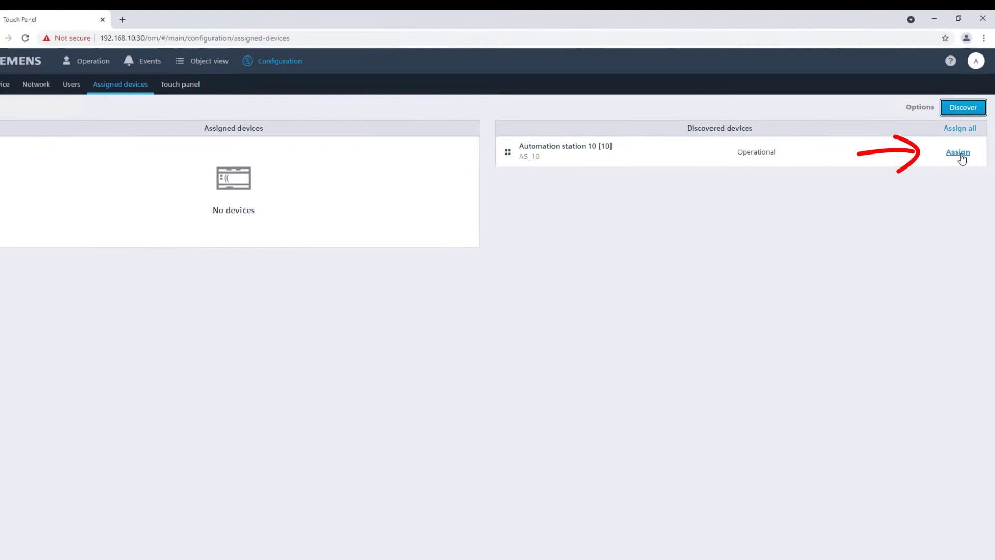
pyautogui.click(922, 300)
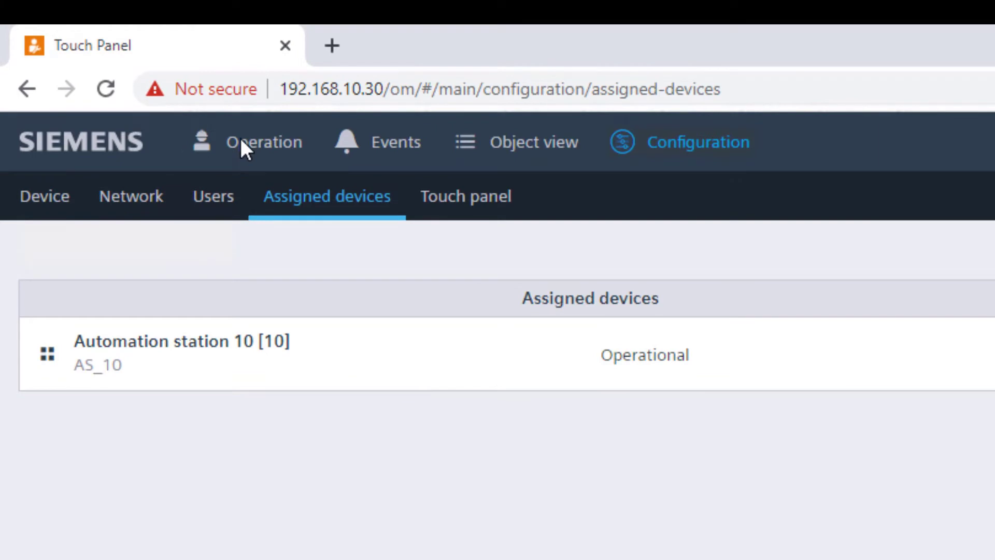
# Step: Browse Object view to Automation station 10 [10] > Automation station view > Air handling unit
pyautogui.click(239, 136)
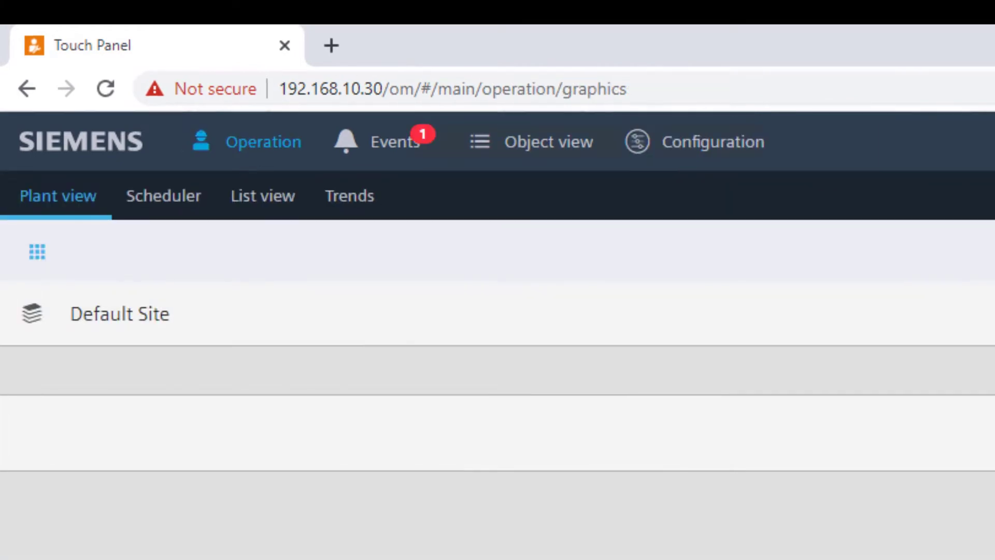
pyautogui.click(577, 156)
pyautogui.click(97, 251)
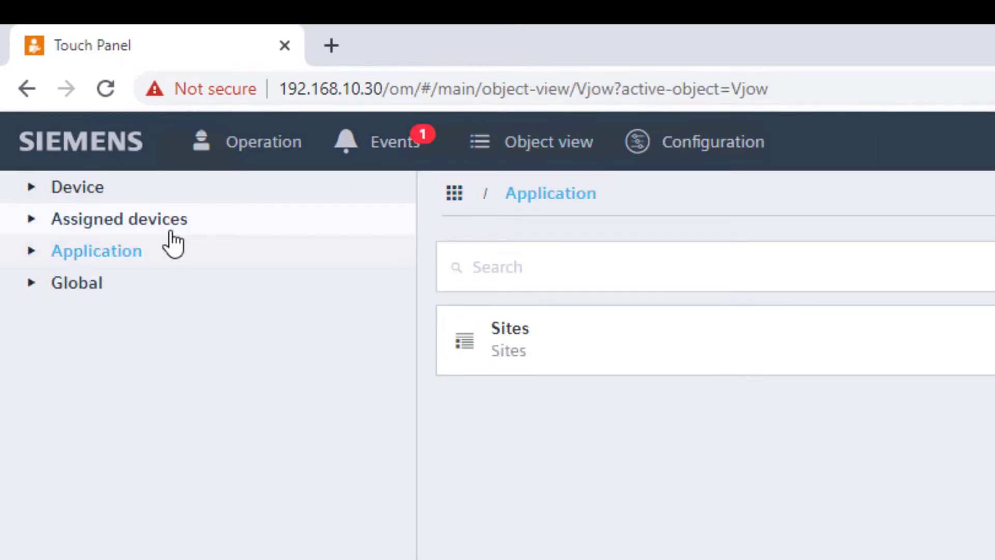
pyautogui.click(119, 218)
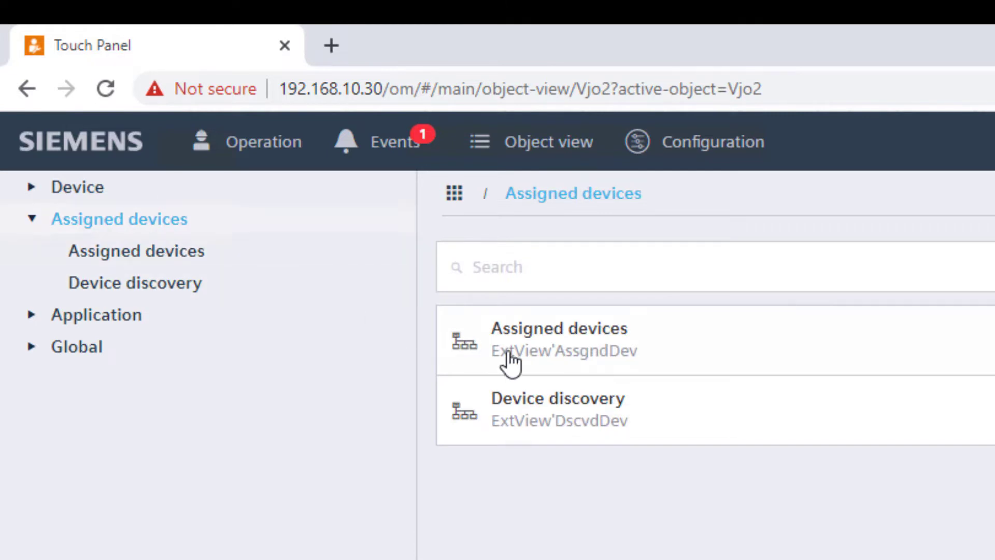
pyautogui.click(199, 251)
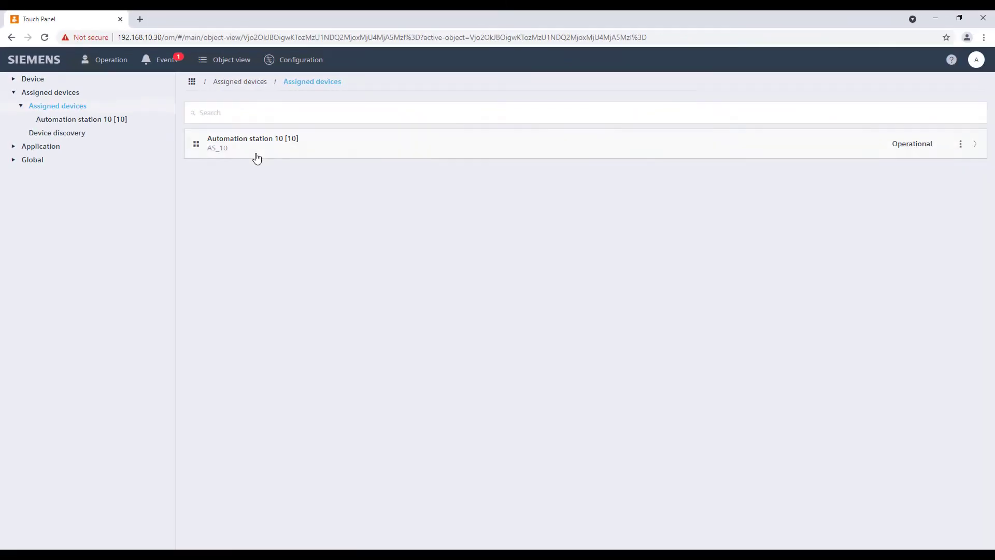
pyautogui.click(256, 150)
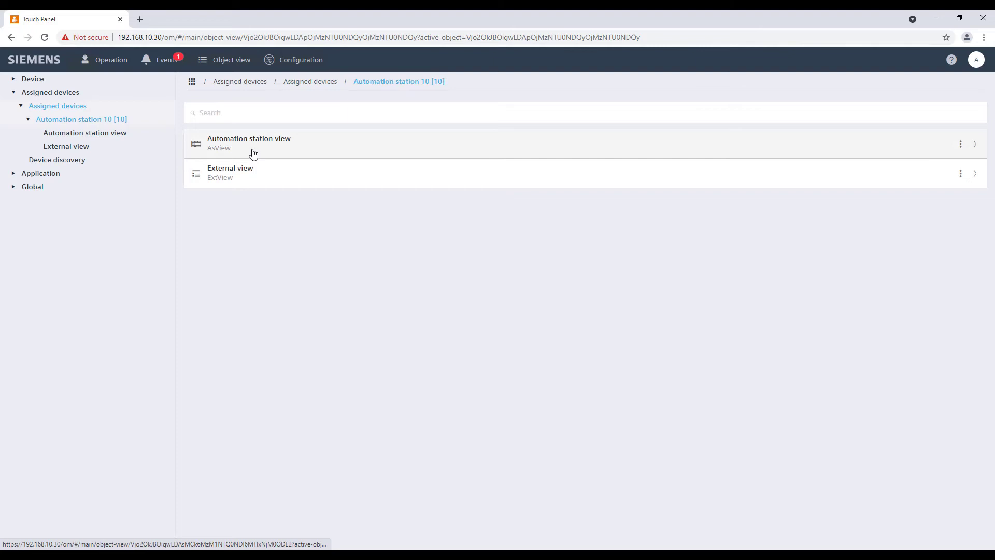
pyautogui.click(252, 152)
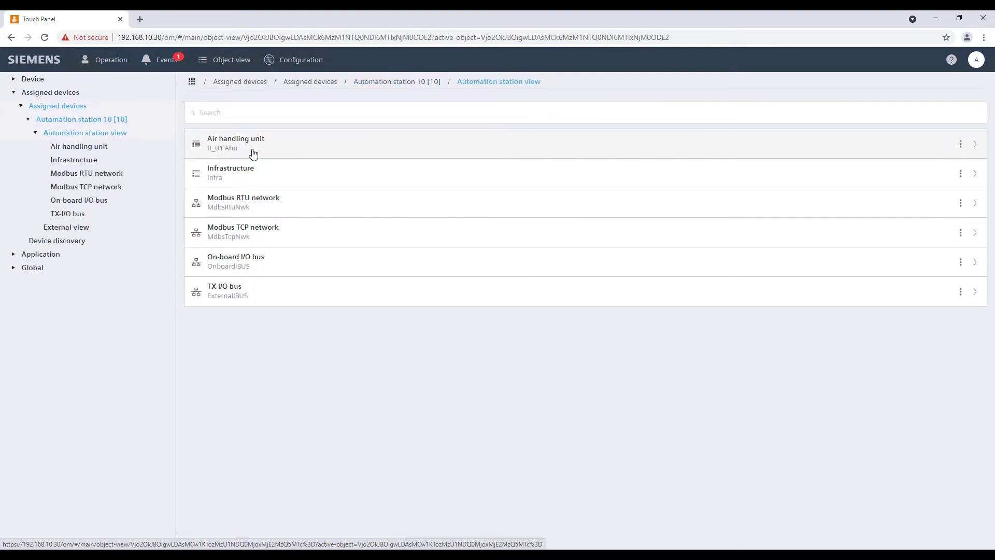
pyautogui.click(253, 152)
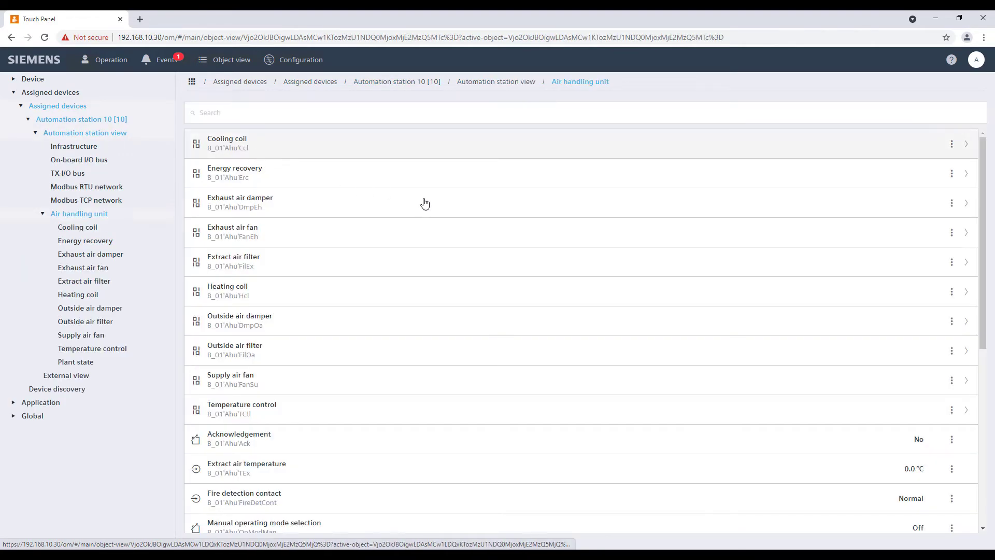
pyautogui.scroll(-1, 695, 366)
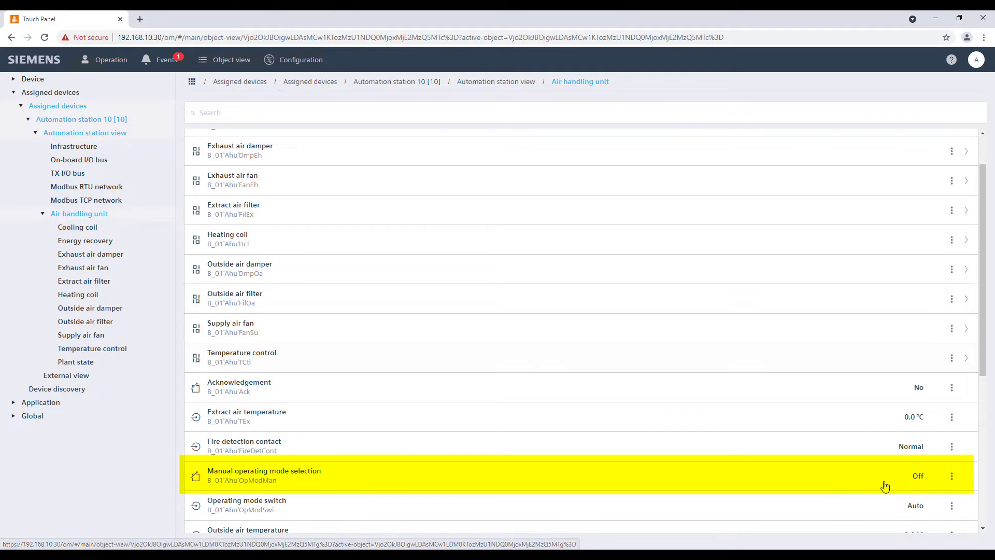
# Step: Command the manual operating mode selection to Auto
pyautogui.click(919, 477)
pyautogui.click(927, 511)
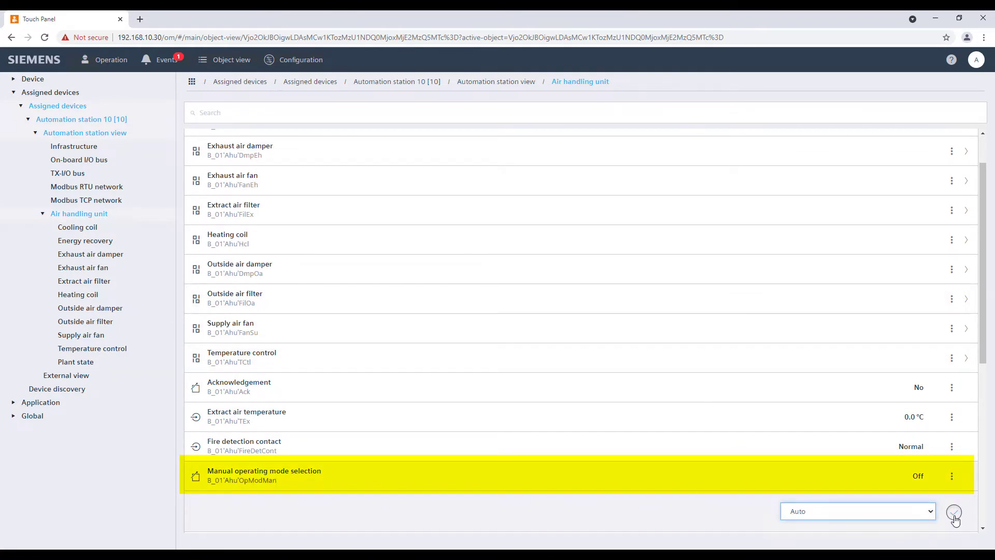
pyautogui.click(955, 514)
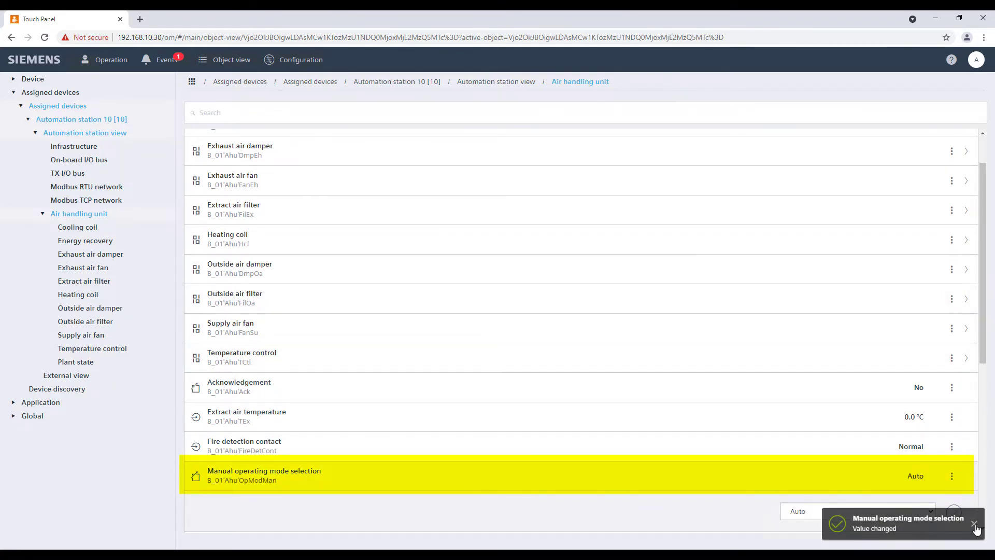
pyautogui.click(976, 528)
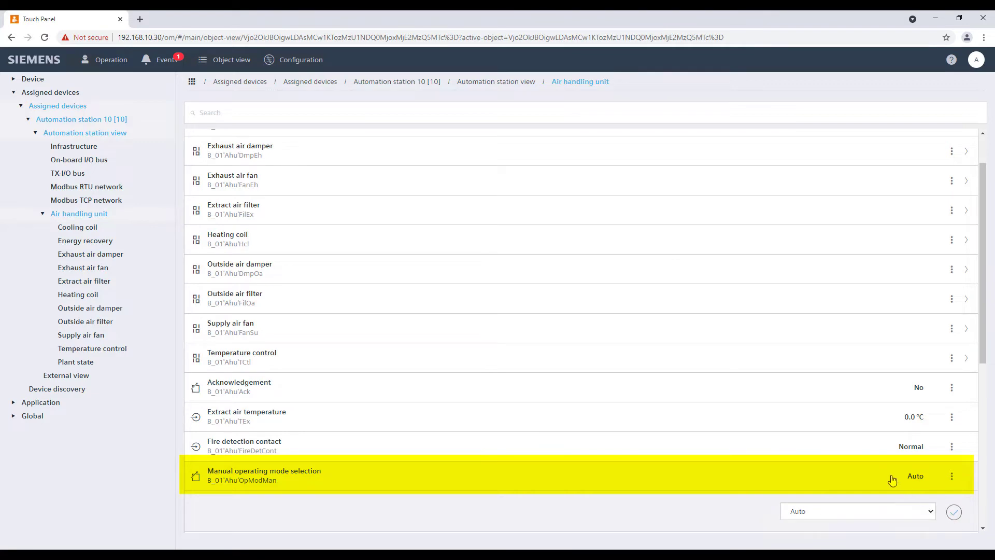
# Step: Command the manual operating mode back to Off
pyautogui.click(931, 511)
pyautogui.click(856, 534)
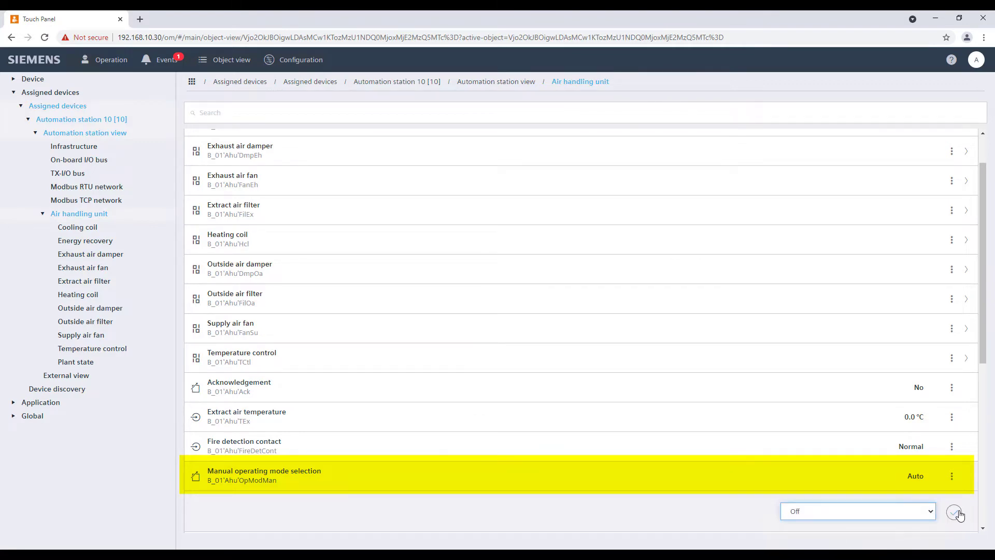
pyautogui.click(954, 512)
pyautogui.click(976, 529)
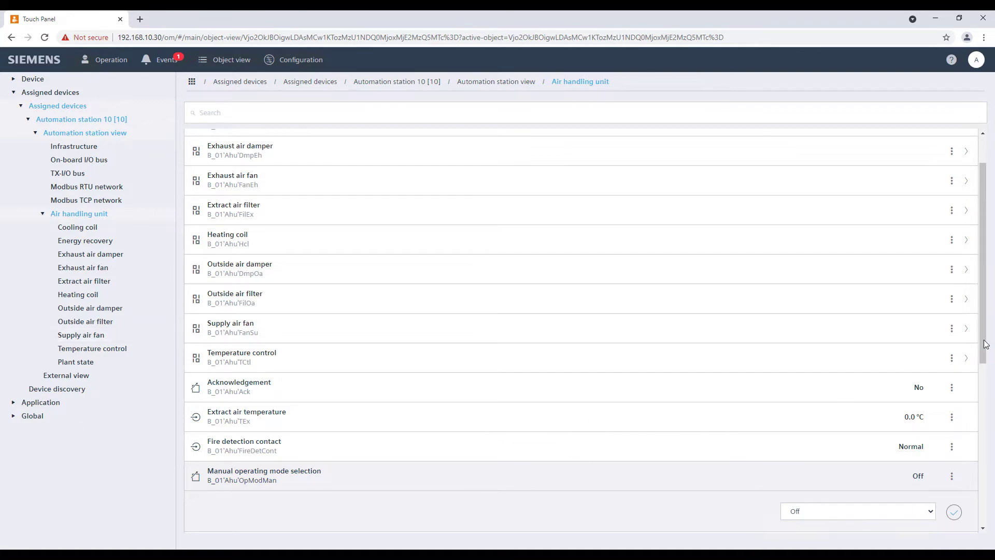
pyautogui.moveTo(982, 327); pyautogui.dragTo(983, 374)
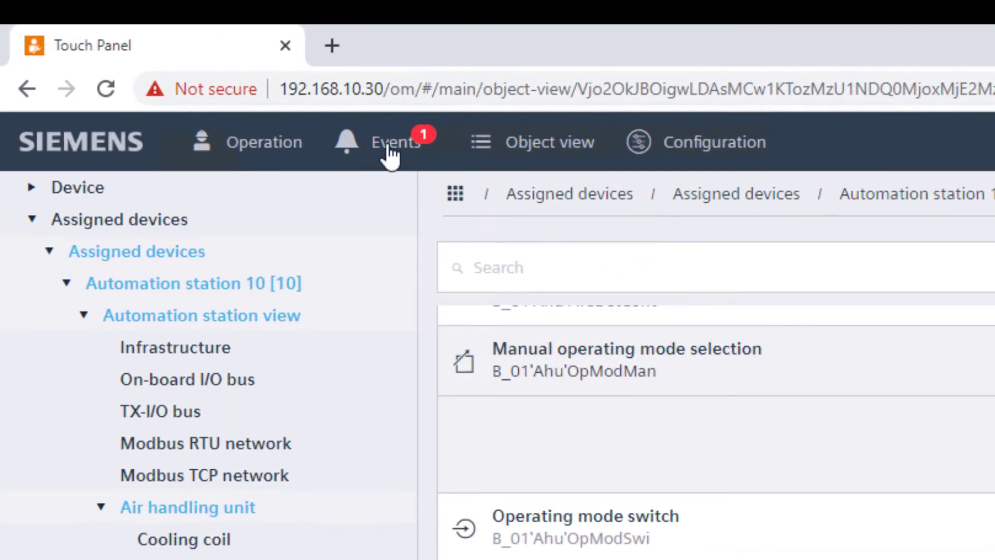
# Step: Open the Events list to review the AS_10 plant state fault alarm
pyautogui.click(390, 148)
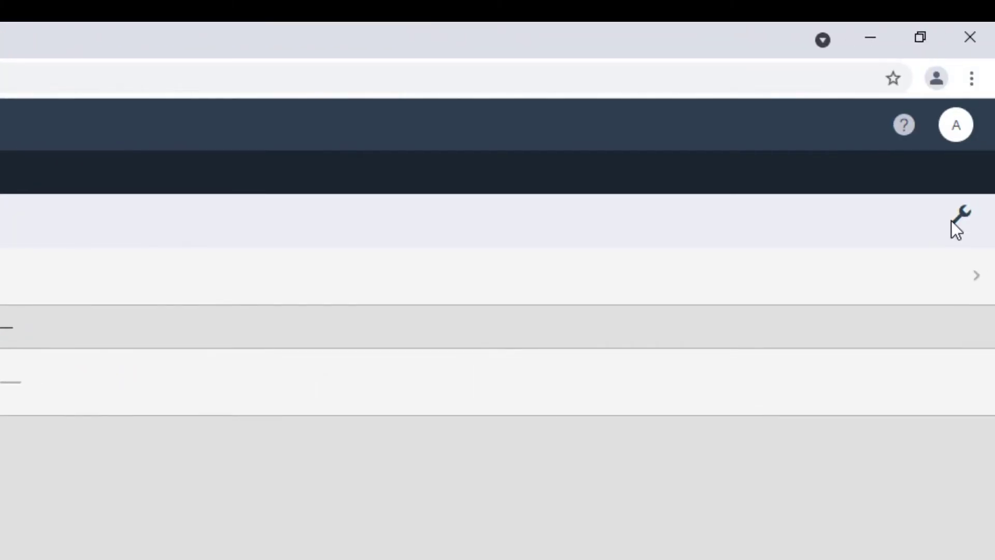
# Step: Go from the wrench icon through Tools to the Data point integration page
pyautogui.click(961, 216)
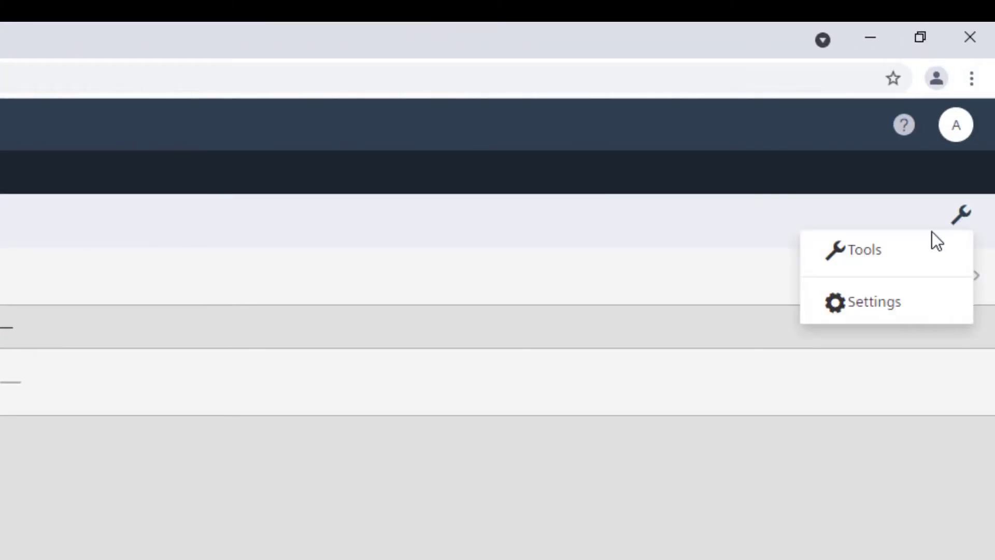
pyautogui.click(881, 256)
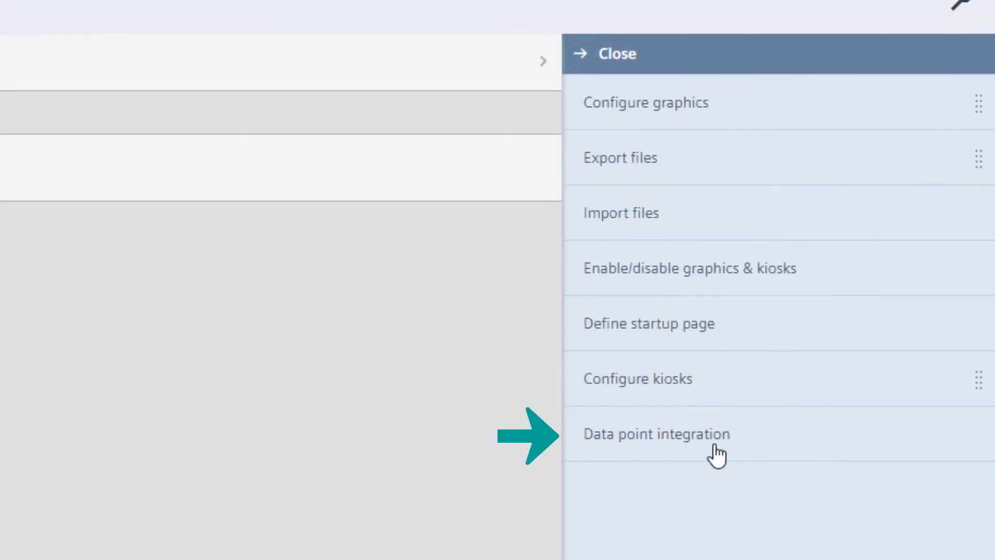
pyautogui.click(757, 451)
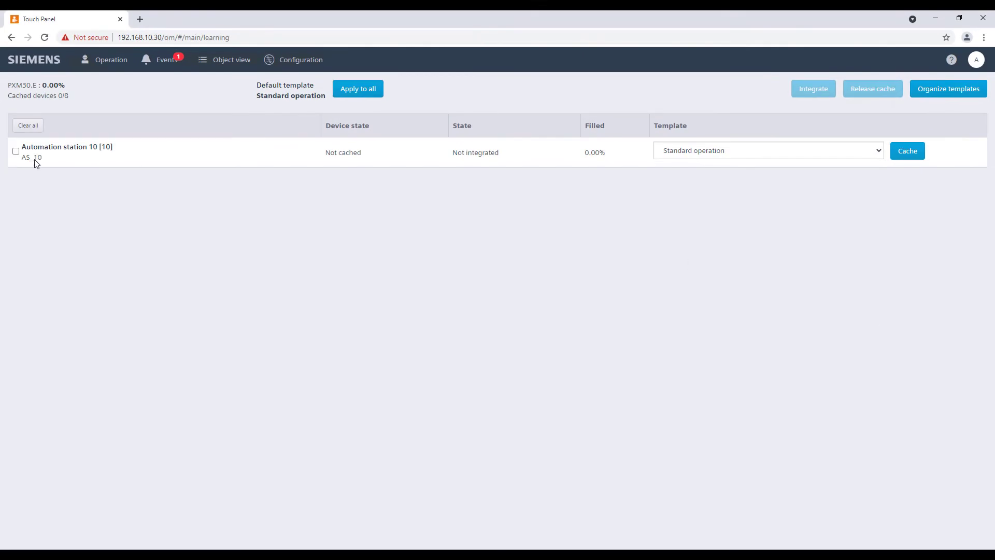
# Step: Select Automation station 10 and integrate it using the Standard operation template
pyautogui.click(16, 151)
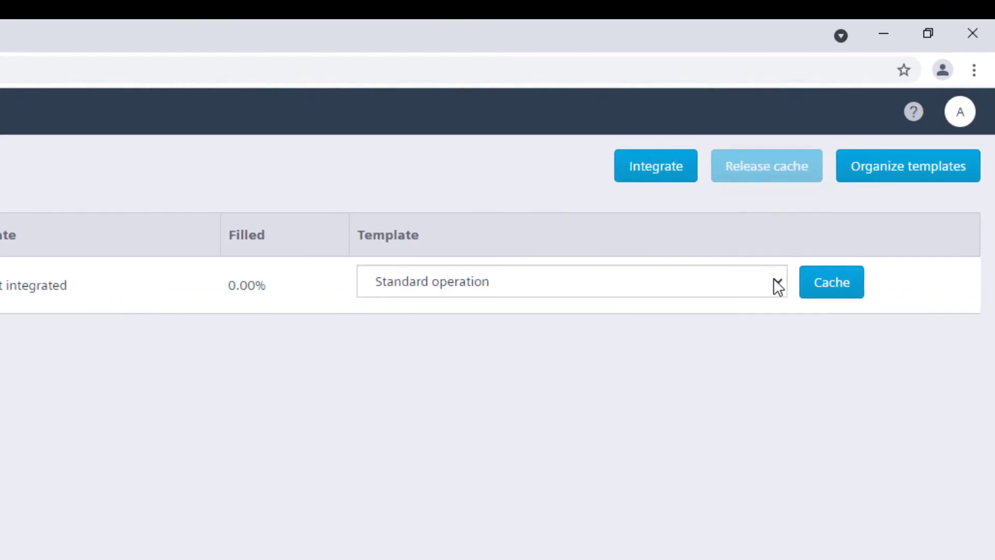
pyautogui.click(877, 150)
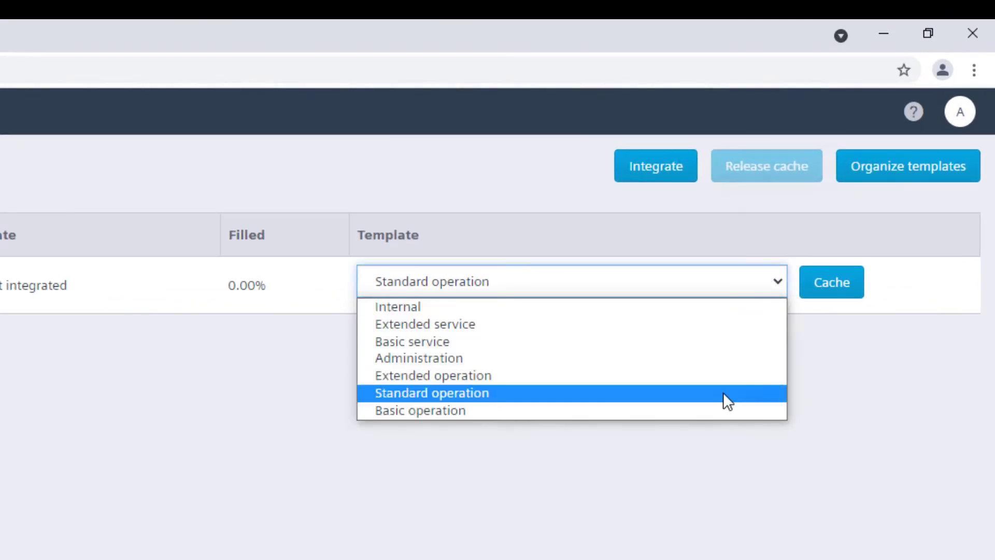
pyautogui.click(723, 391)
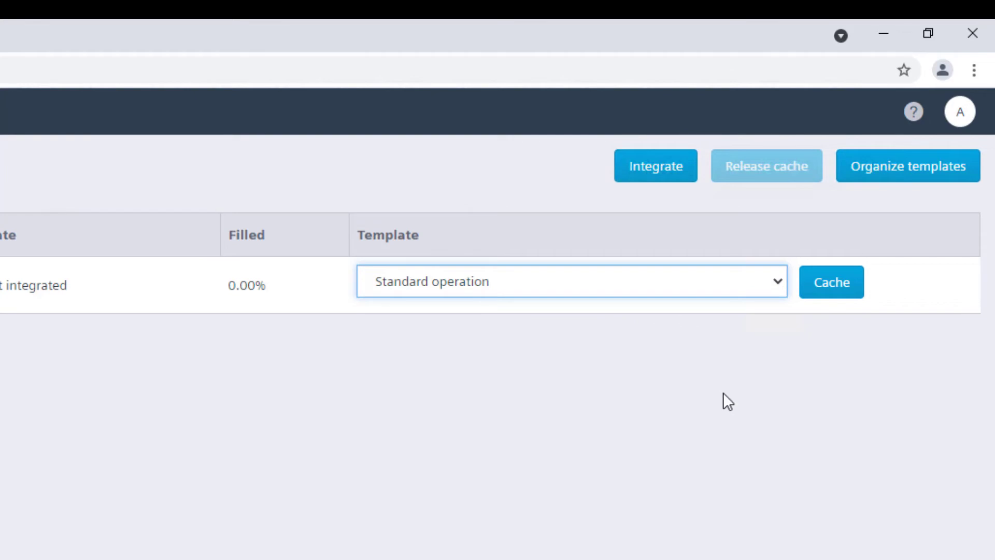
pyautogui.click(666, 170)
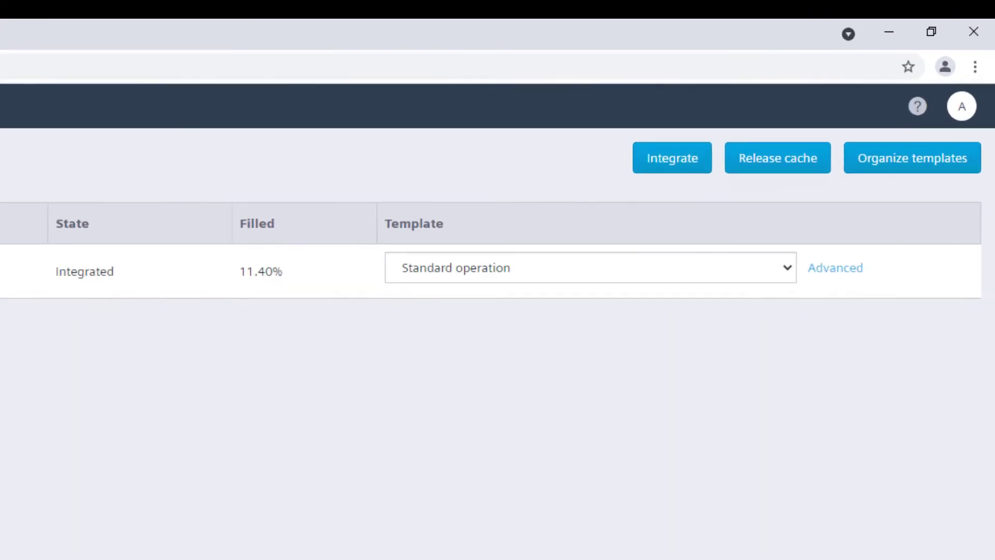
# Step: Review AS_10's Building 01 air handling unit data points, keeping extract air temperature and fire detection, and apply
pyautogui.click(807, 298)
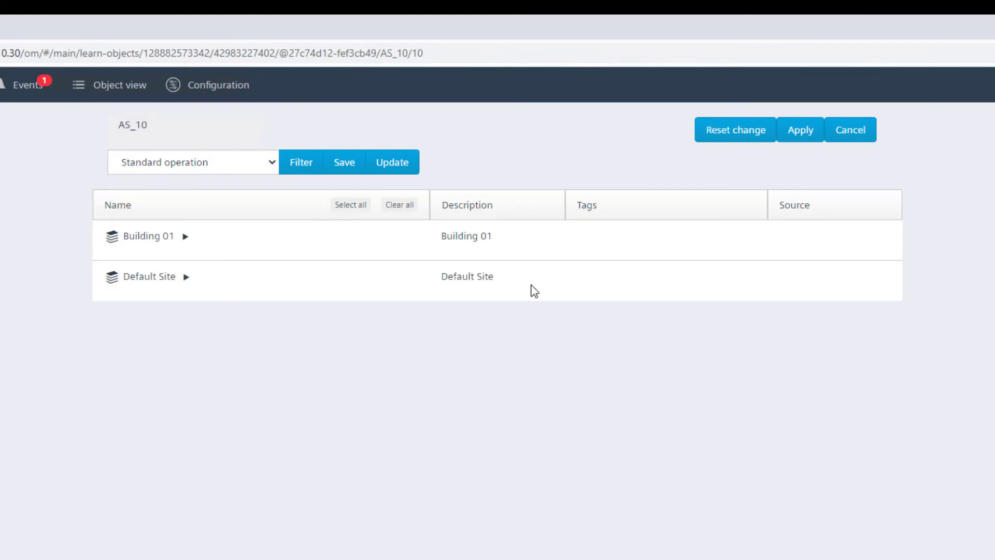
pyautogui.click(185, 236)
pyautogui.click(206, 284)
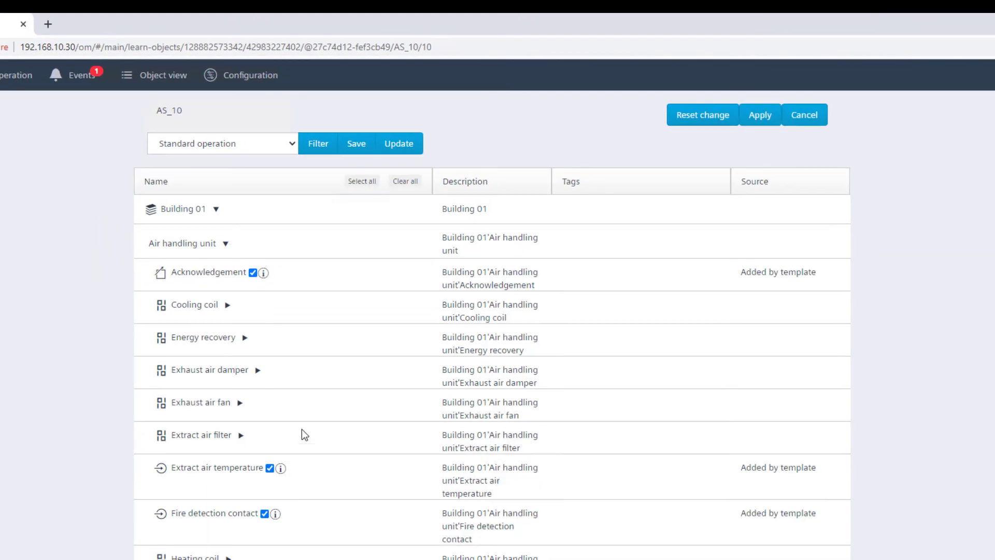
pyautogui.click(267, 472)
pyautogui.click(265, 515)
pyautogui.click(265, 514)
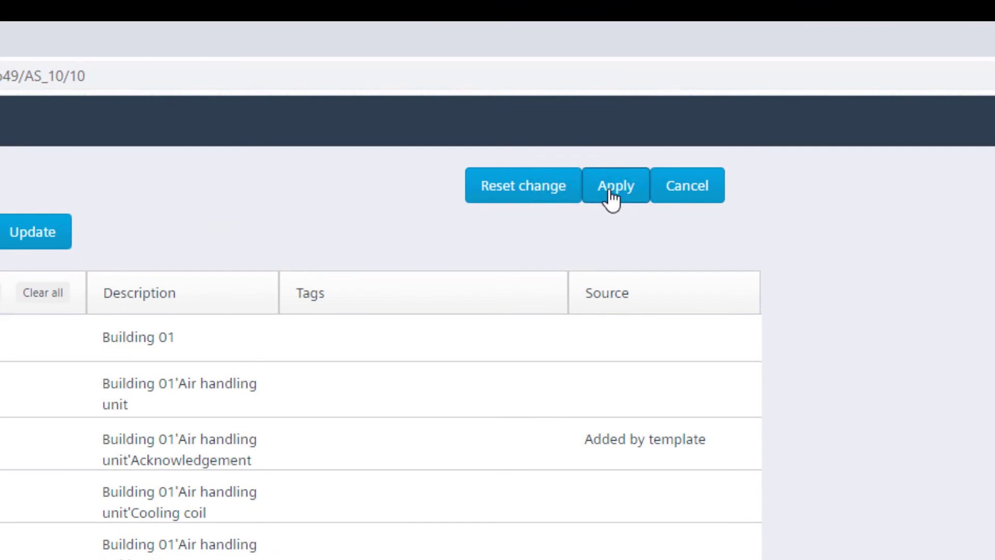
pyautogui.click(613, 191)
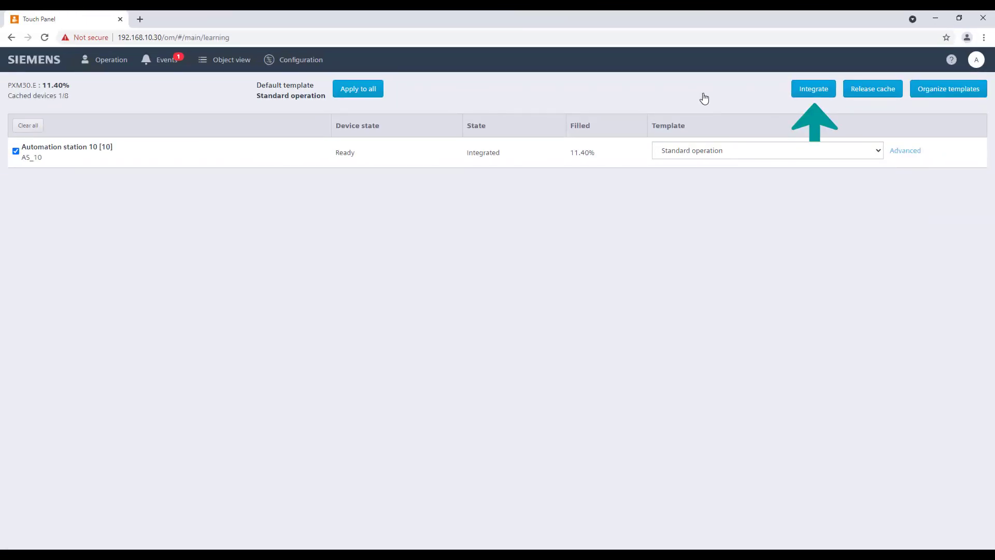
# Step: Show the Building 01 air handling unit data points in the Operation list view
pyautogui.click(110, 59)
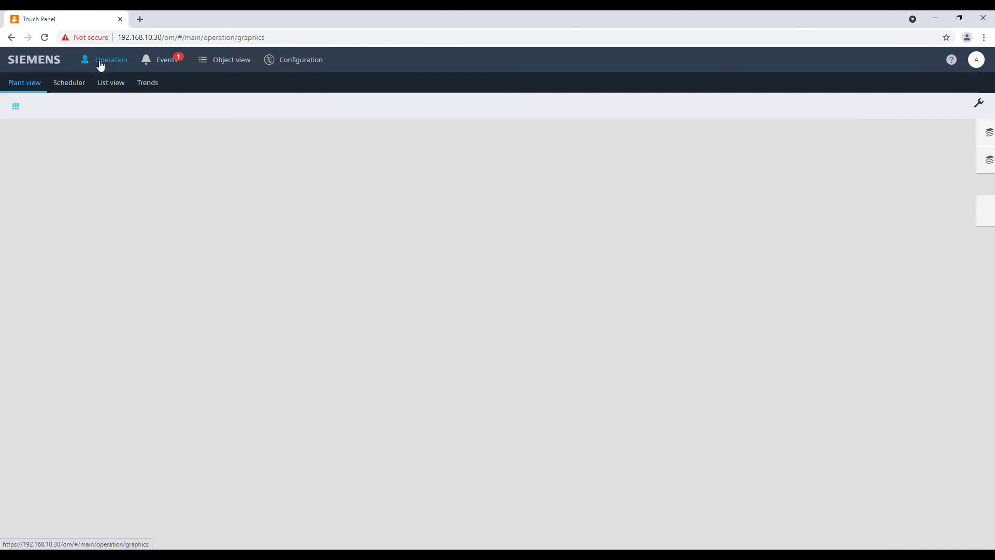
pyautogui.click(111, 83)
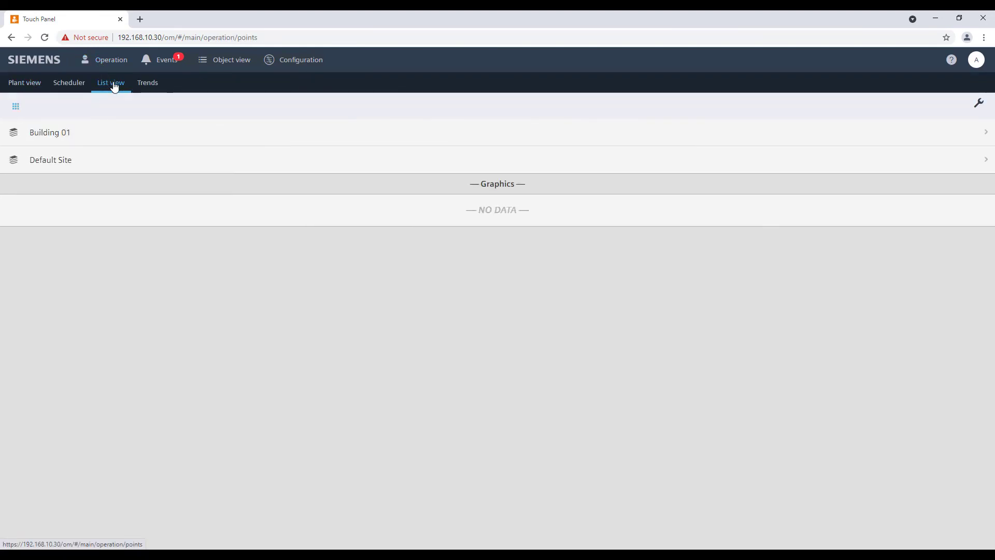
pyautogui.click(109, 132)
pyautogui.click(109, 134)
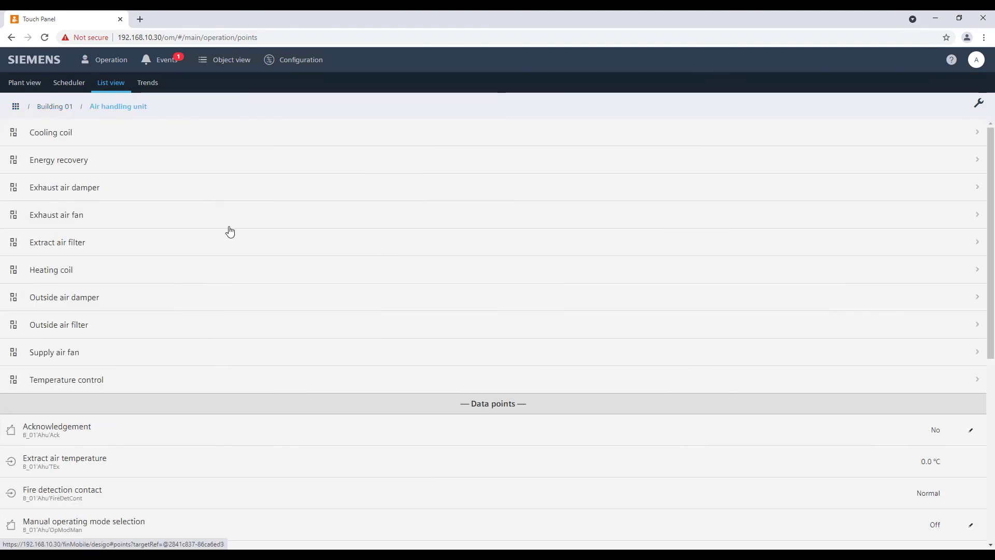
pyautogui.scroll(-2, 584, 482)
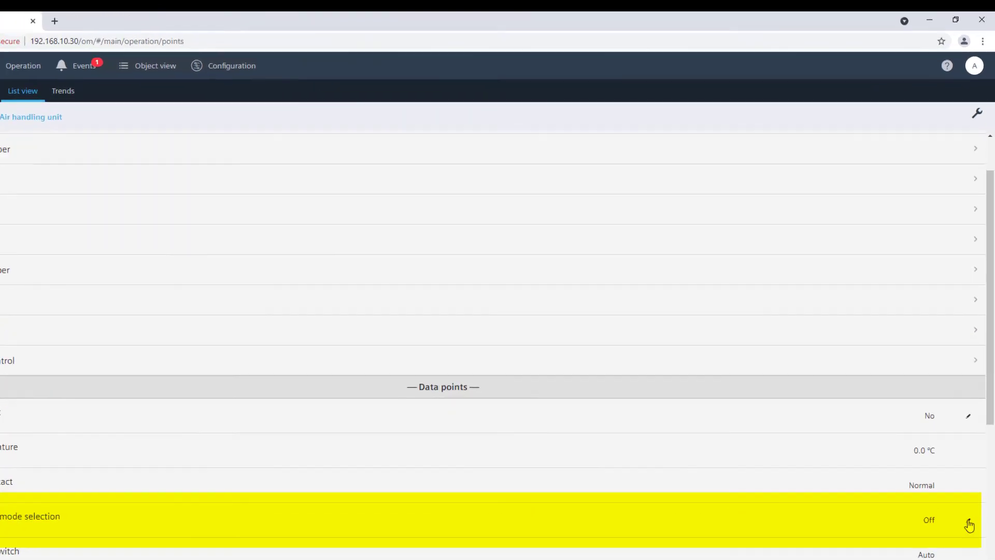
# Step: Command Manual operating mode selection to Auto and confirm
pyautogui.click(970, 472)
pyautogui.click(863, 317)
pyautogui.click(824, 341)
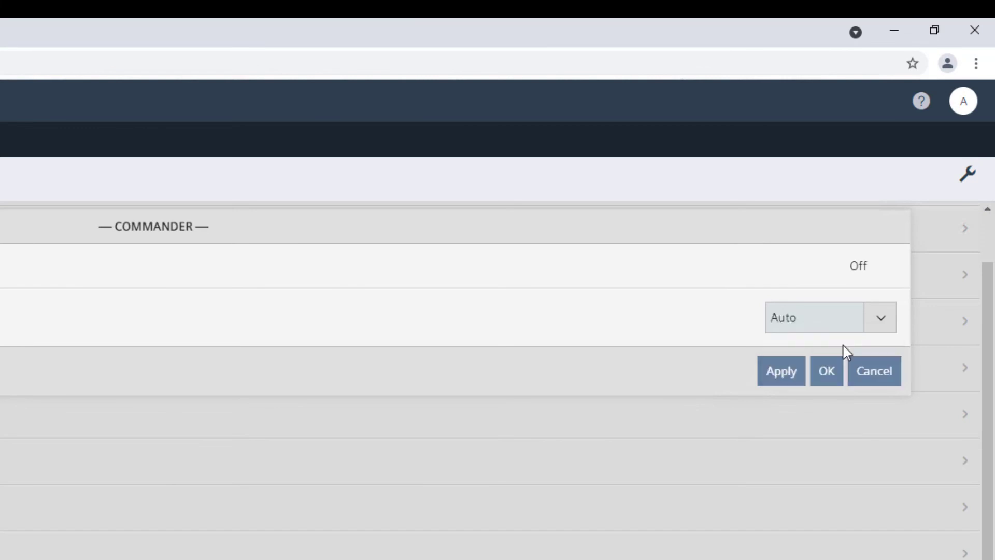
pyautogui.click(786, 372)
pyautogui.click(827, 371)
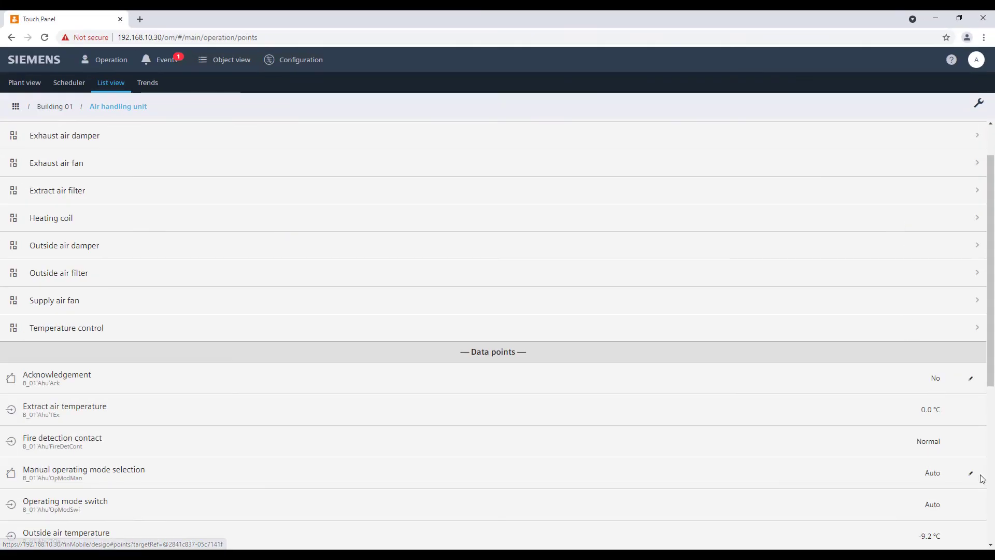